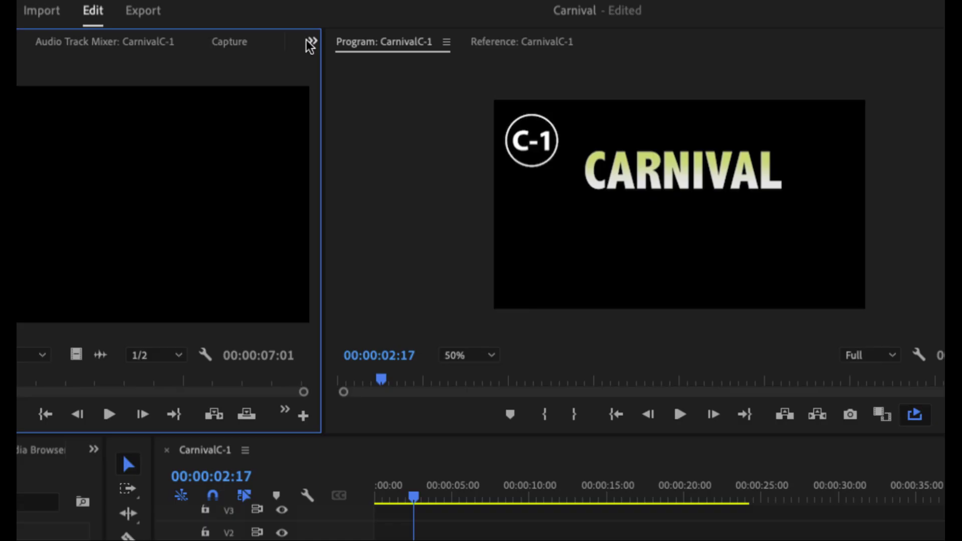
# - Scale the CarnivalC-1.mp4 clip in the sequence to 51 and move its picture to position 508, 299
pyautogui.click(313, 40)
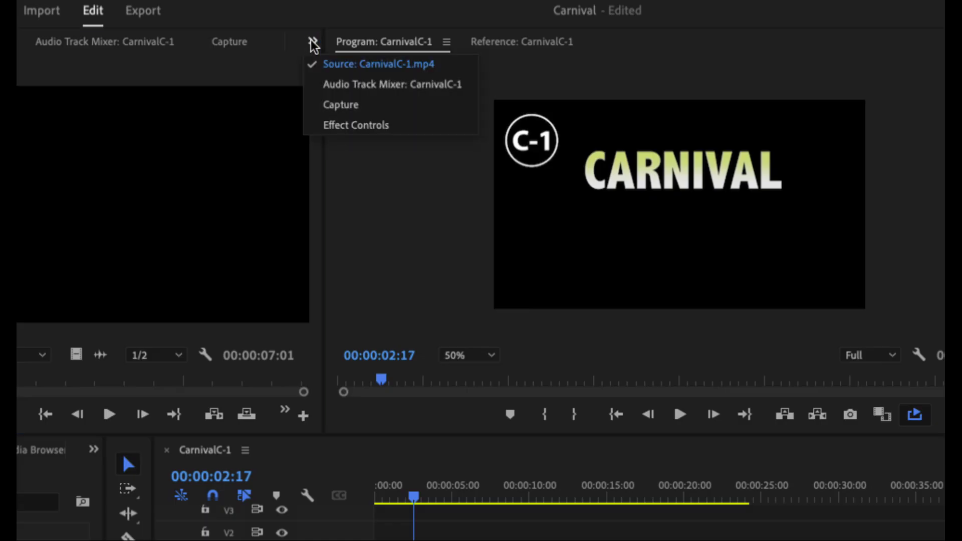
pyautogui.click(333, 125)
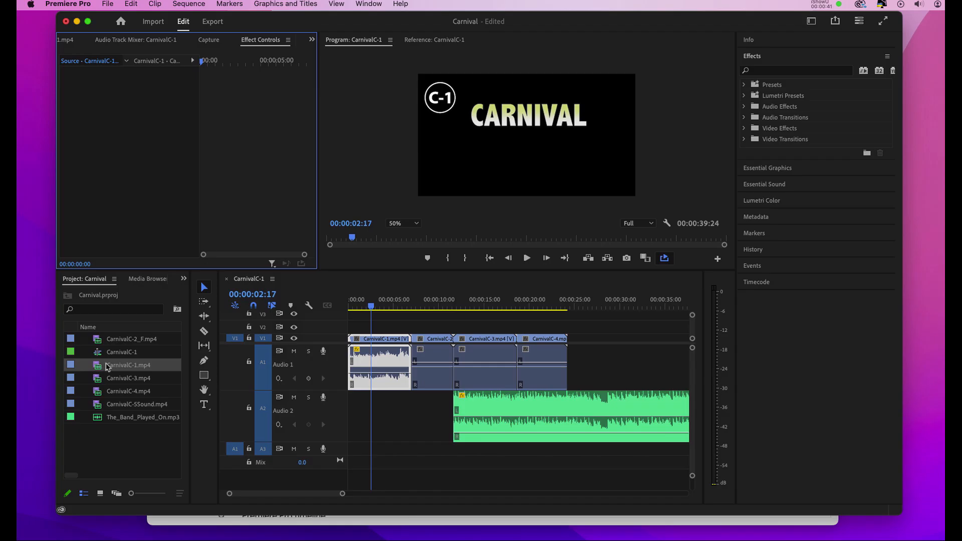
pyautogui.doubleClick(361, 341)
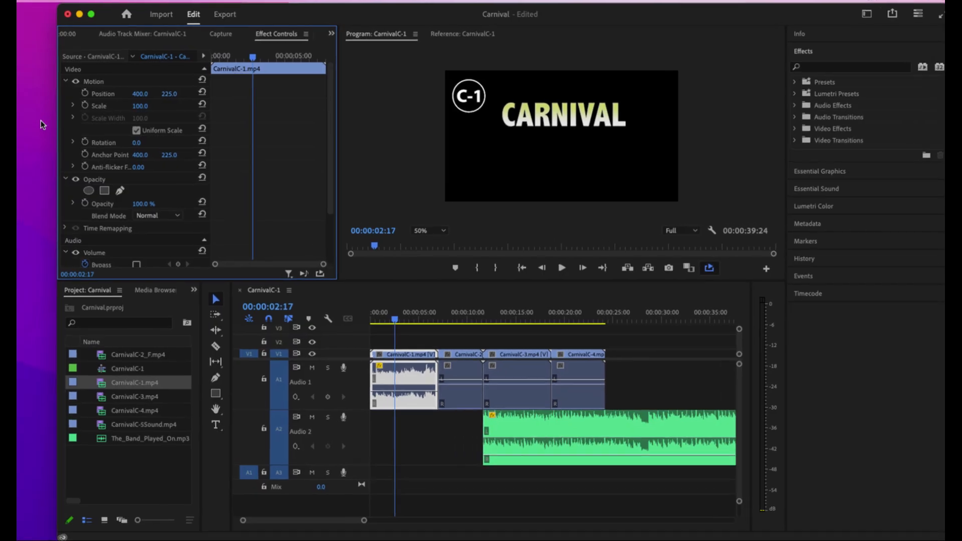
pyautogui.click(96, 83)
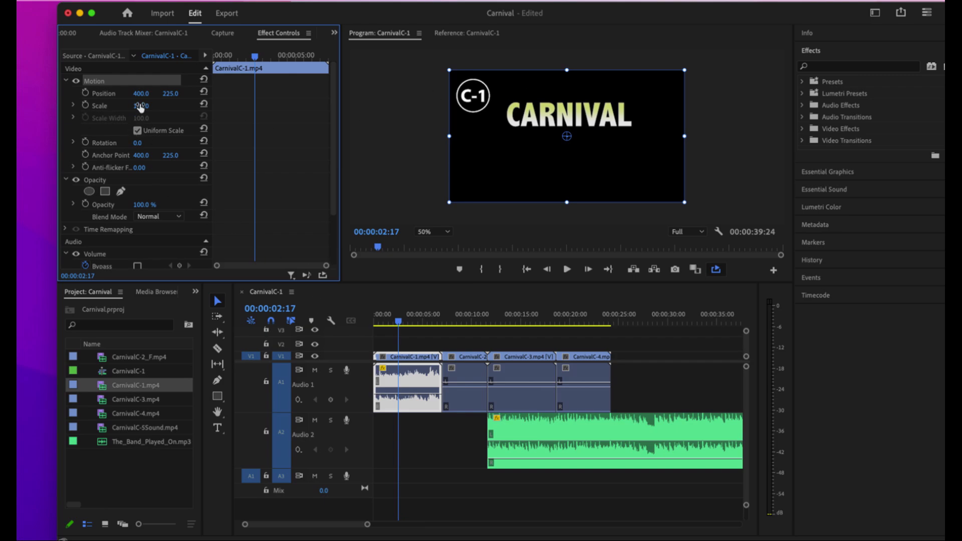
pyautogui.moveTo(141, 106); pyautogui.dragTo(164, 106)
pyautogui.moveTo(546, 125); pyautogui.dragTo(579, 146)
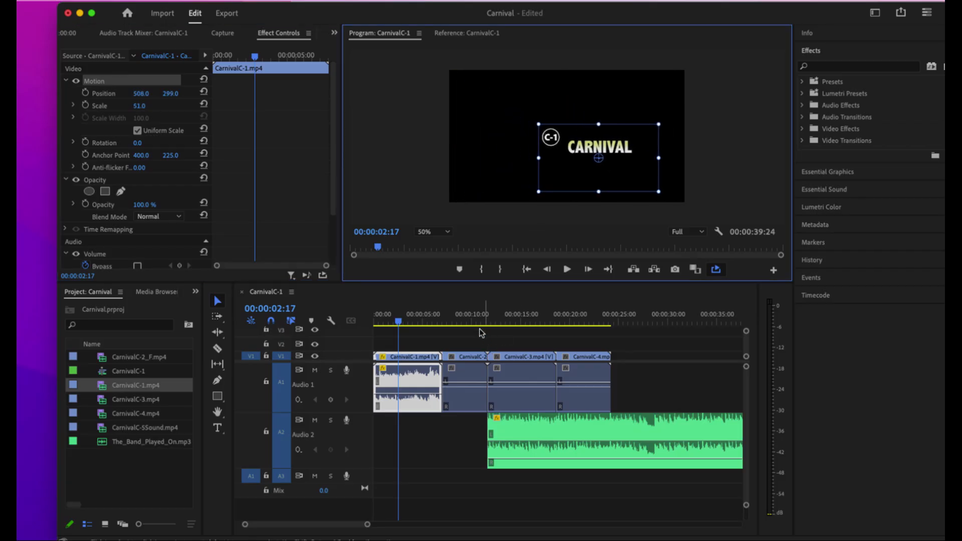
pyautogui.moveTo(401, 324)
pyautogui.mouseDown()
pyautogui.moveTo(371, 325)
pyautogui.moveTo(419, 323)
pyautogui.mouseUp()
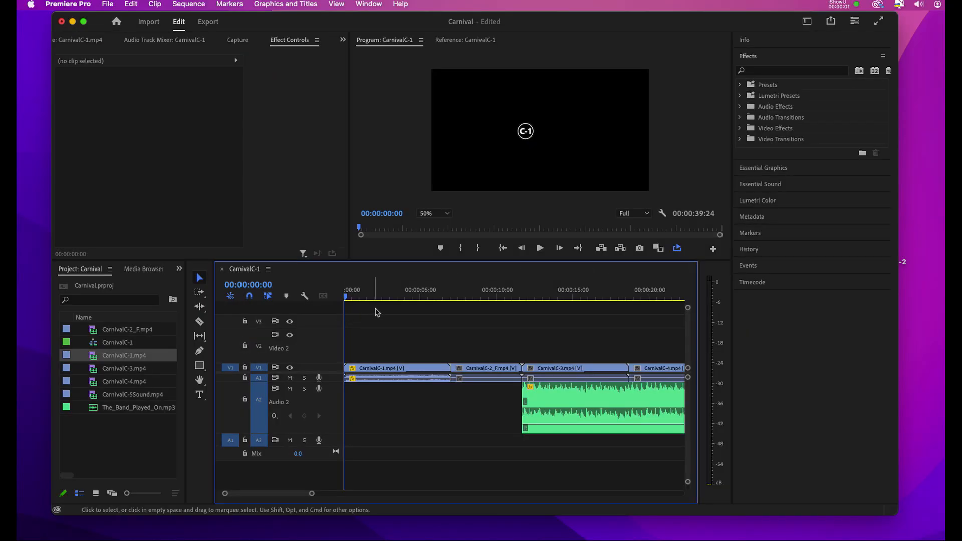
# - Add a text title reading "CARNIVAL MOVIE" near the top of the frame at the start of the sequence
pyautogui.press('t')
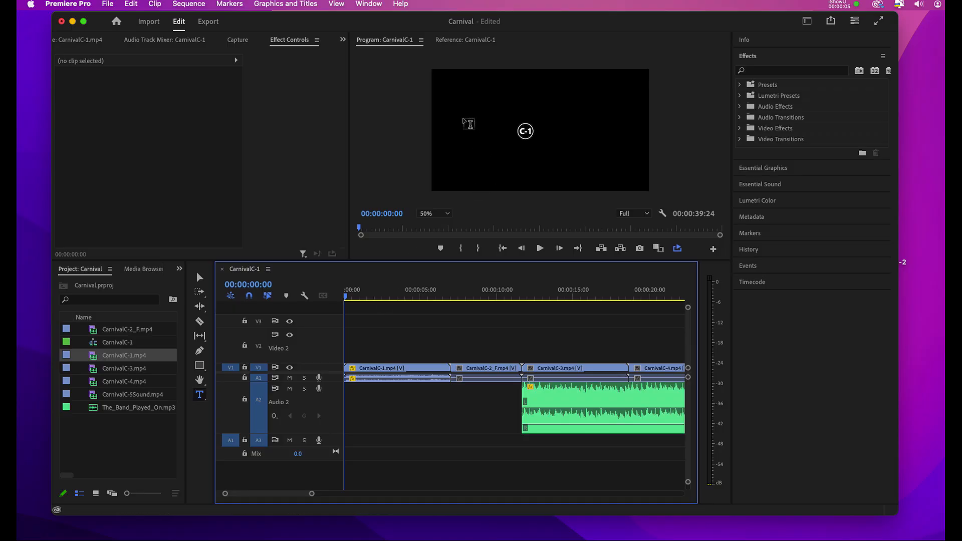
pyautogui.click(457, 104)
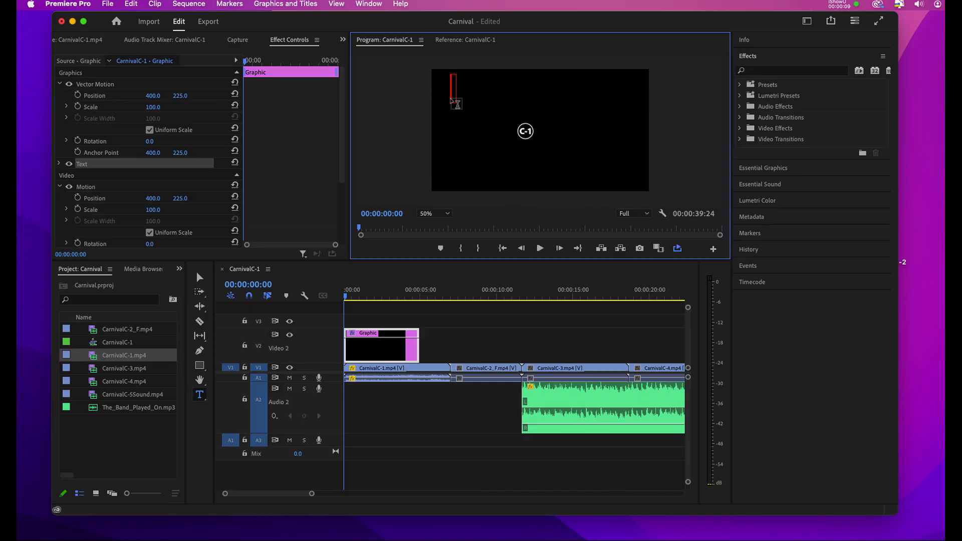
pyautogui.write('CAR')
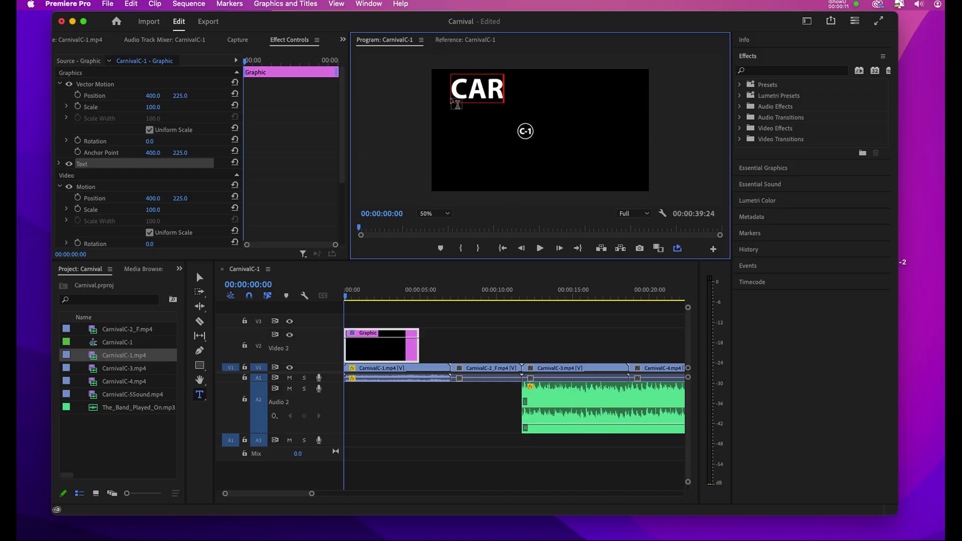
pyautogui.write('NIVAL')
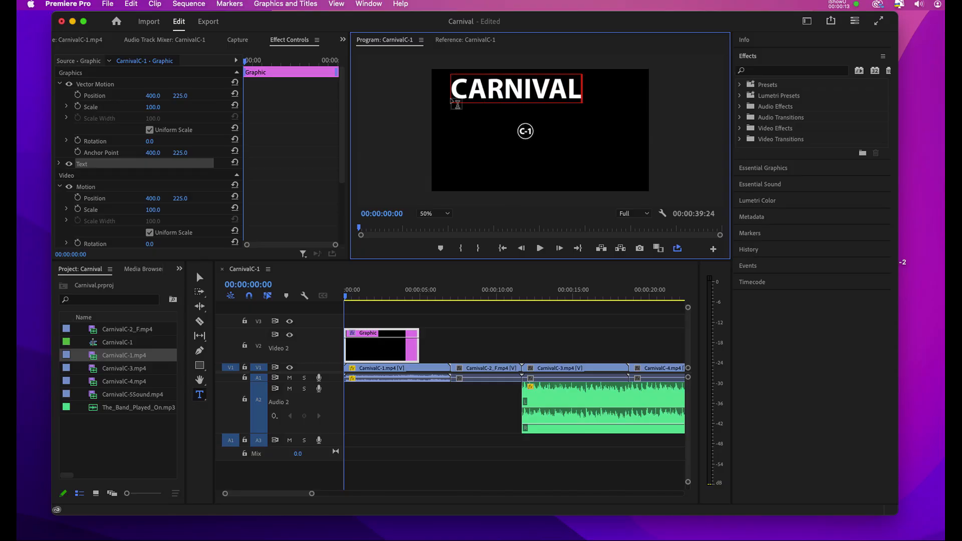
pyautogui.write(' MOV')
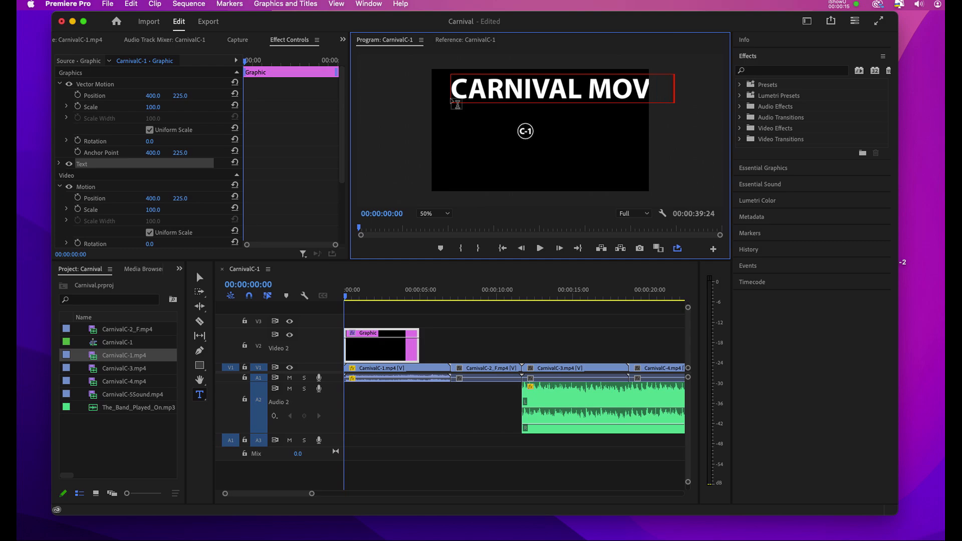
pyautogui.press('Escape')
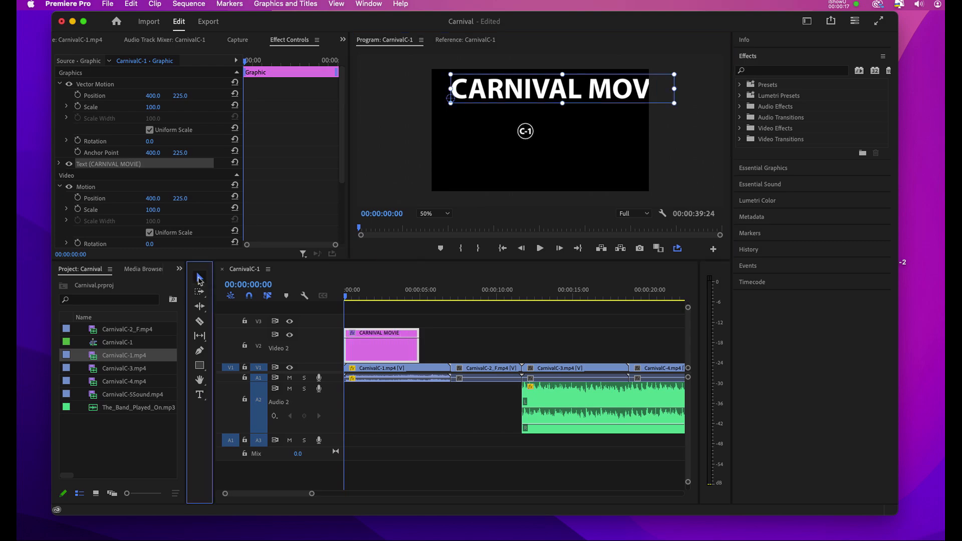
# - Center-align the CARNIVAL MOVIE text and reposition it across the upper frame at about 392, 138
pyautogui.moveTo(587, 95); pyautogui.dragTo(564, 104)
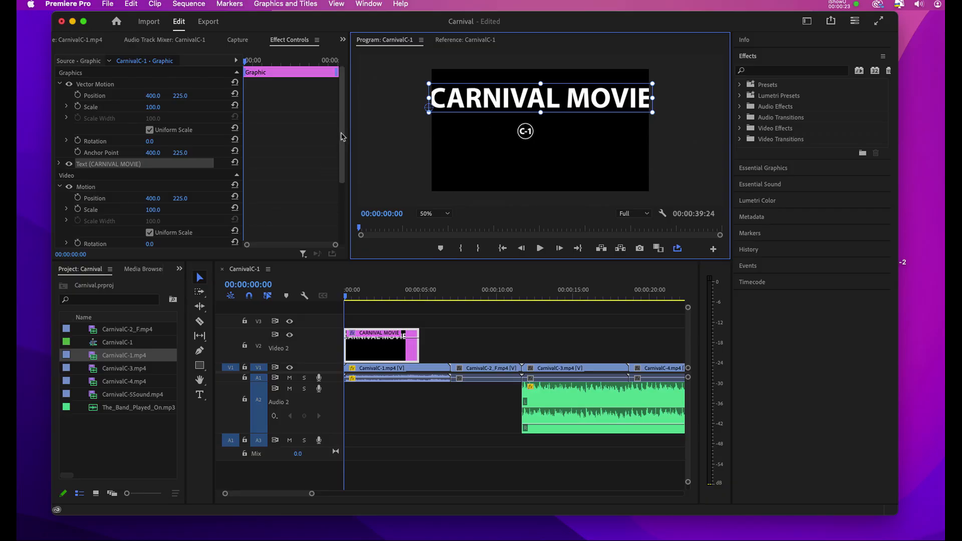
pyautogui.moveTo(340, 131); pyautogui.dragTo(336, 181)
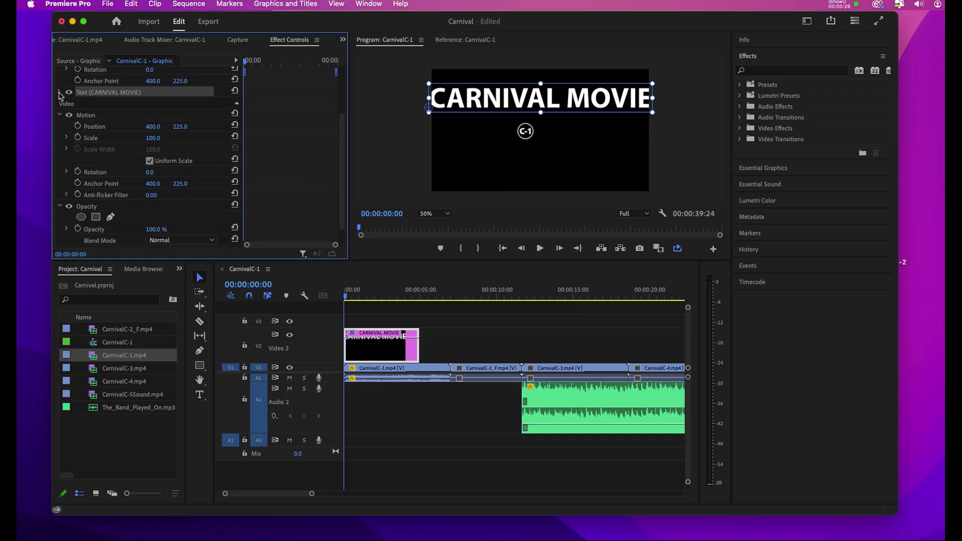
pyautogui.click(59, 92)
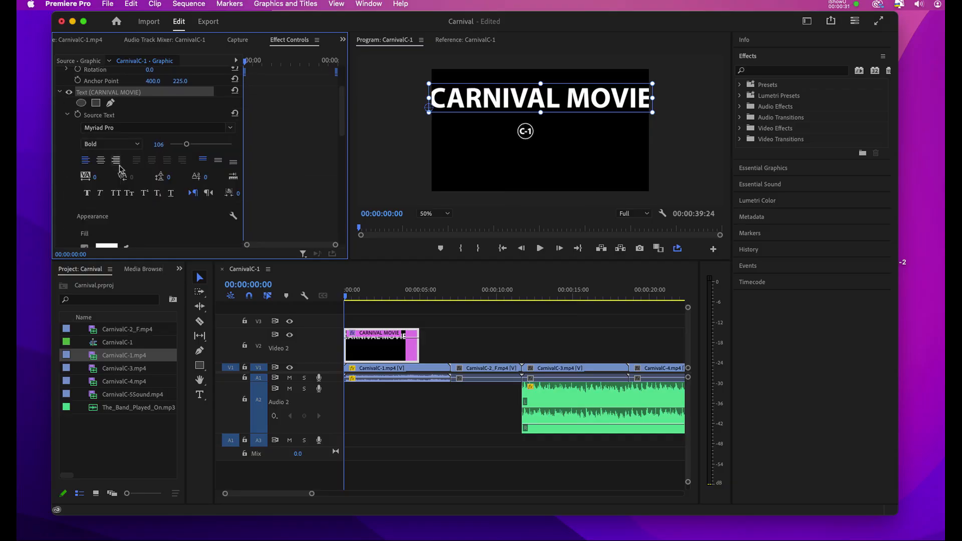
pyautogui.click(101, 160)
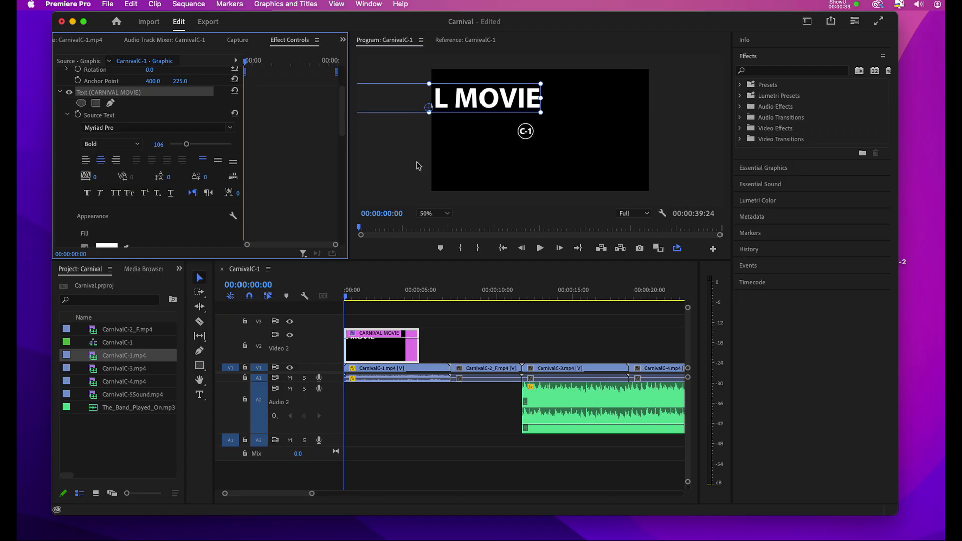
pyautogui.moveTo(464, 112); pyautogui.dragTo(575, 105)
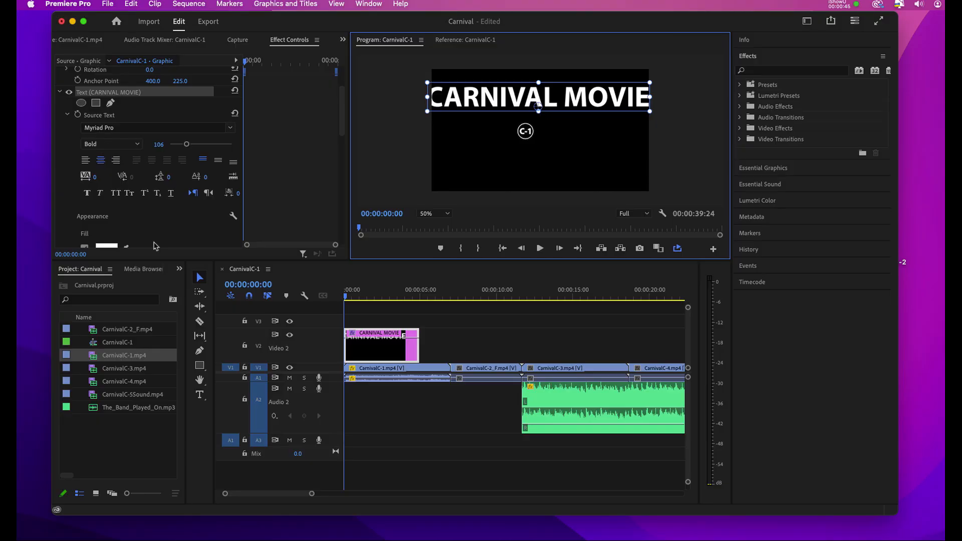
# - Set the CARNIVAL MOVIE text's scale to 80 and turn on position and scale keyframing at 00:00:00:00
pyautogui.moveTo(343, 133); pyautogui.dragTo(344, 201)
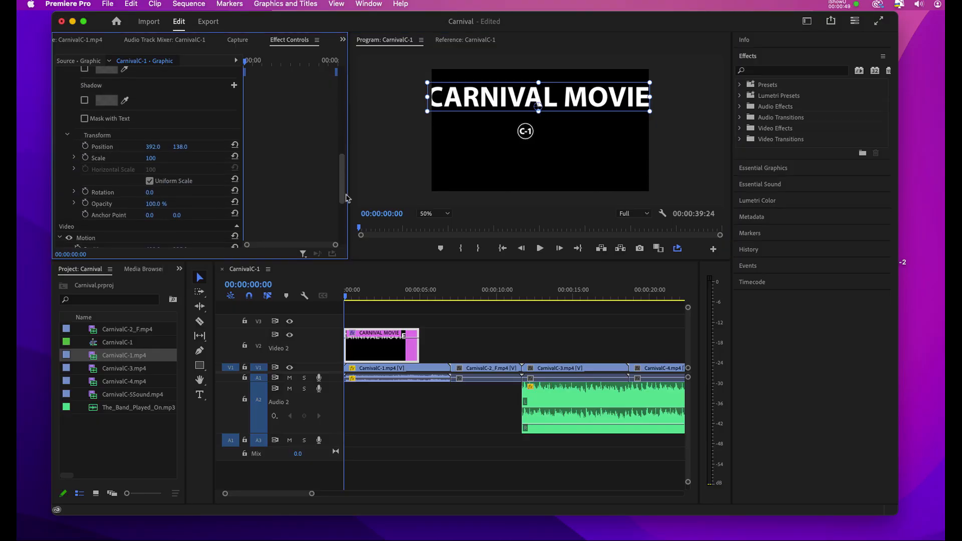
pyautogui.click(161, 157)
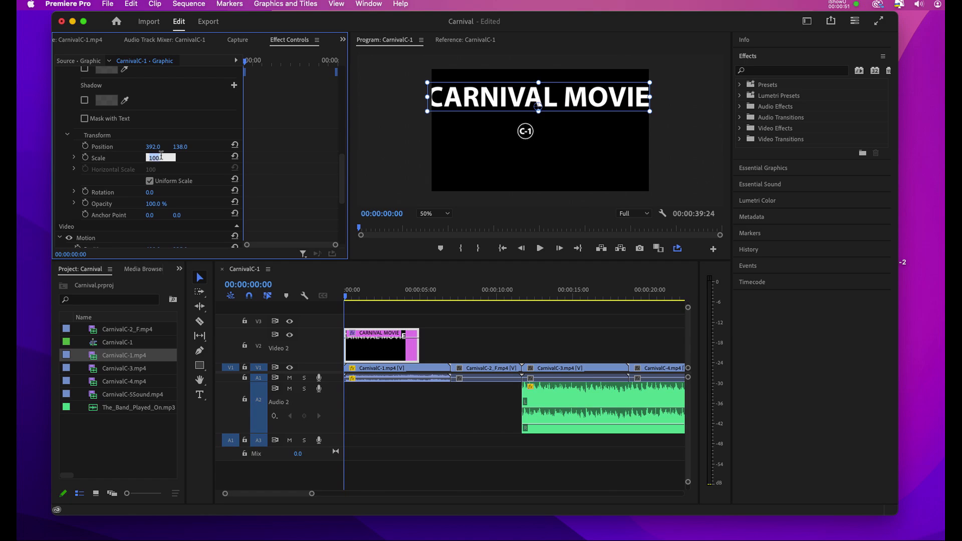
pyautogui.write('80')
pyautogui.press('Return')
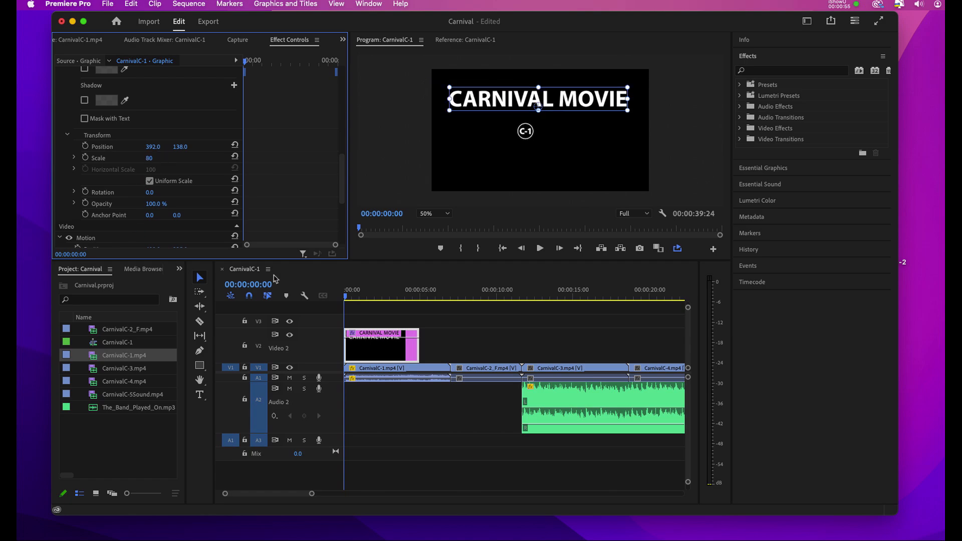
pyautogui.click(86, 149)
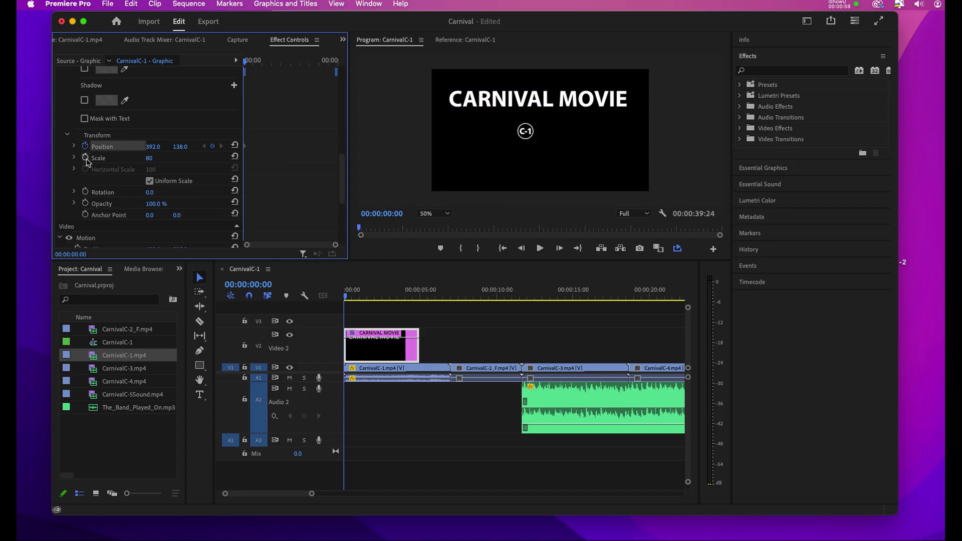
pyautogui.click(85, 158)
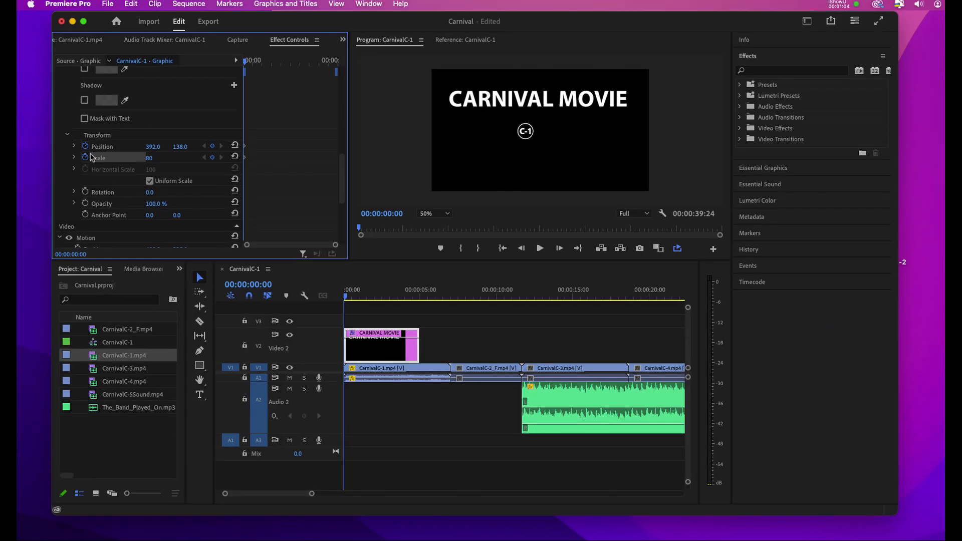
# - Extend the title graphic to the end of CarnivalC-1.mp4 and set a scale keyframe of 0 at 00:00:05:00
pyautogui.click(251, 284)
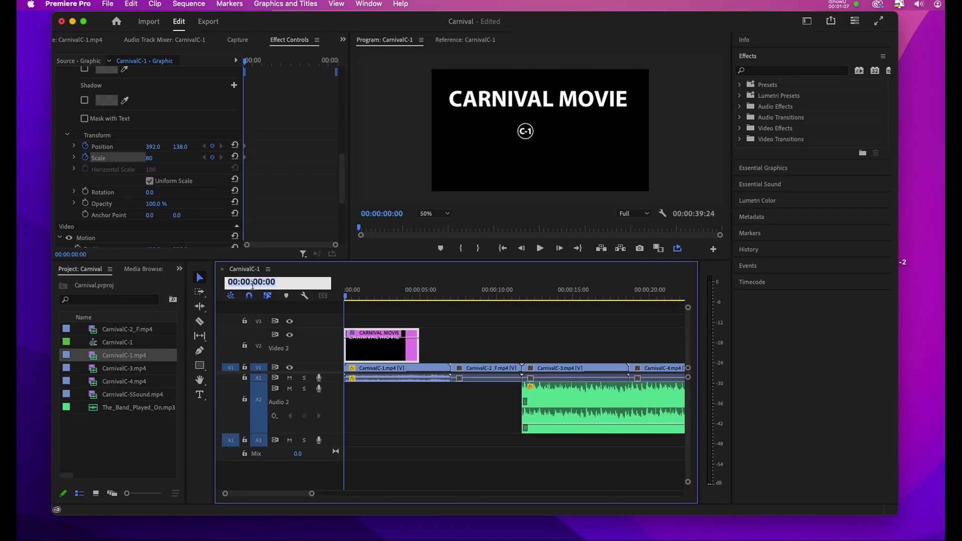
pyautogui.write('5')
pyautogui.press('Return')
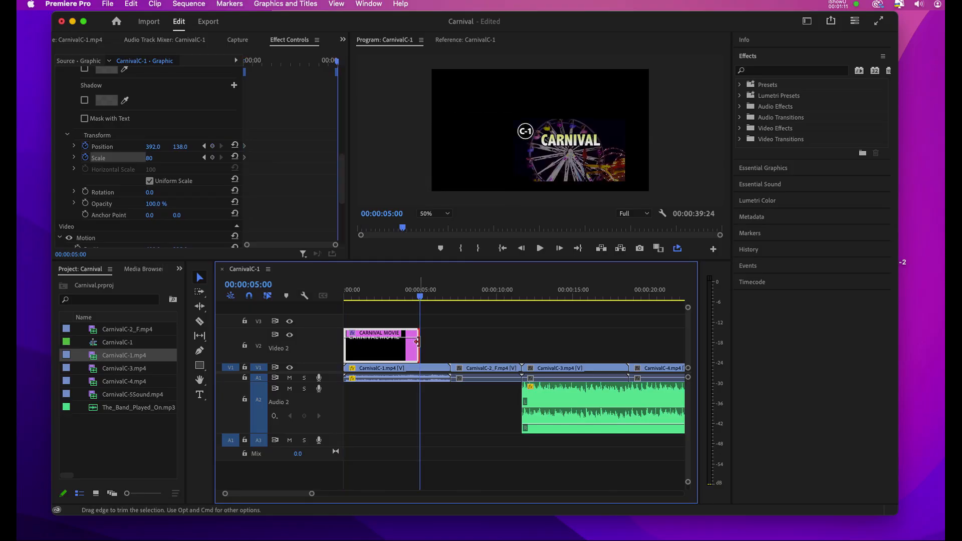
pyautogui.moveTo(417, 342); pyautogui.dragTo(449, 342)
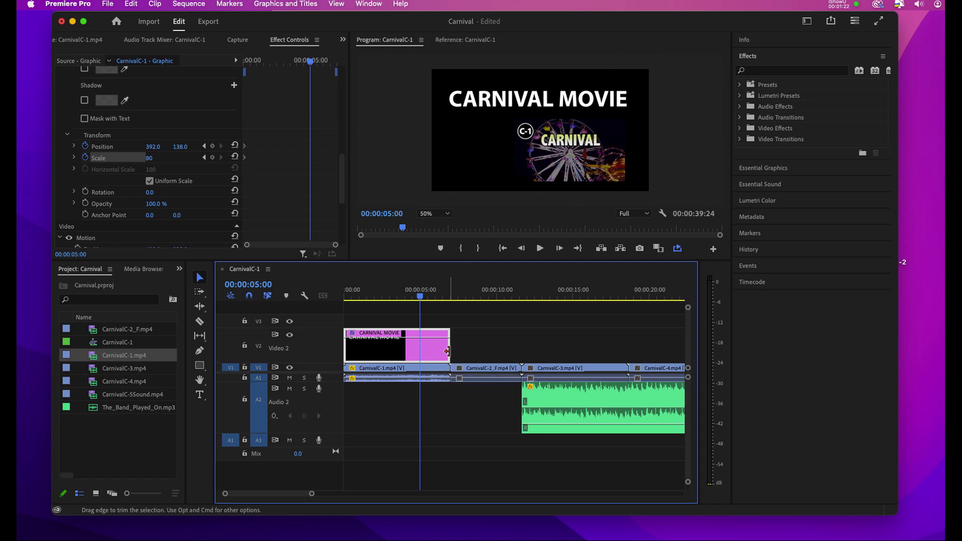
pyautogui.moveTo(448, 351)
pyautogui.mouseDown()
pyautogui.moveTo(524, 348)
pyautogui.moveTo(446, 347)
pyautogui.mouseUp()
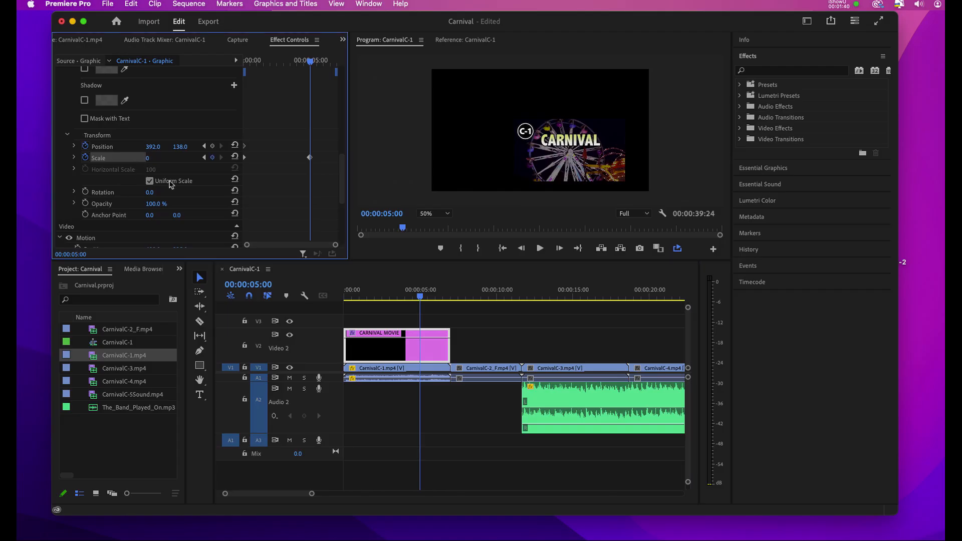
# - Play the sequence from the beginning to review the title's shrinking animation
pyautogui.click(344, 294)
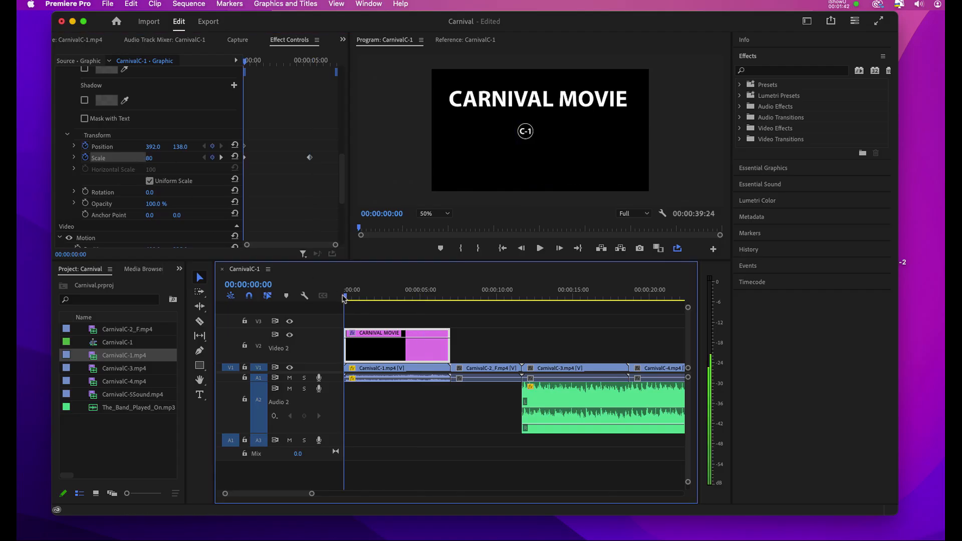
pyautogui.press('space')
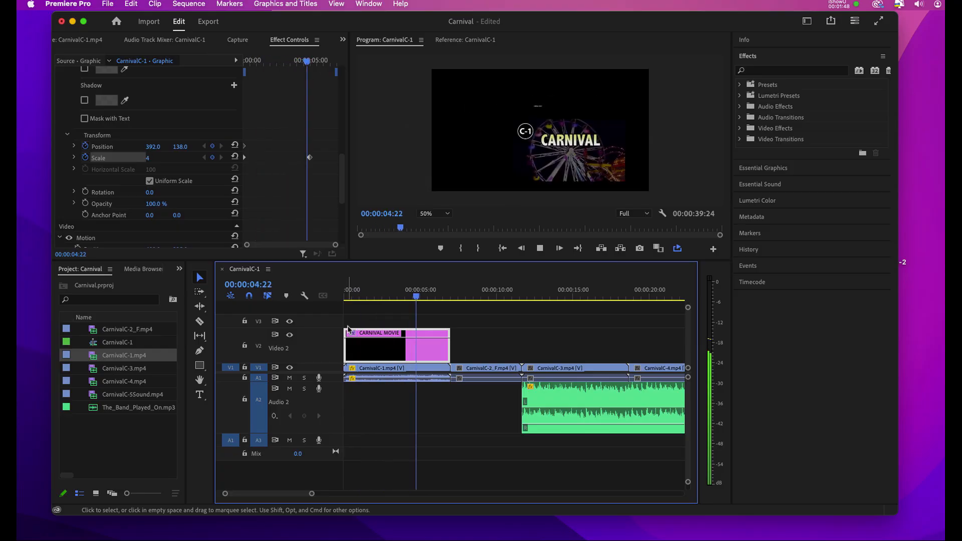
pyautogui.press('space')
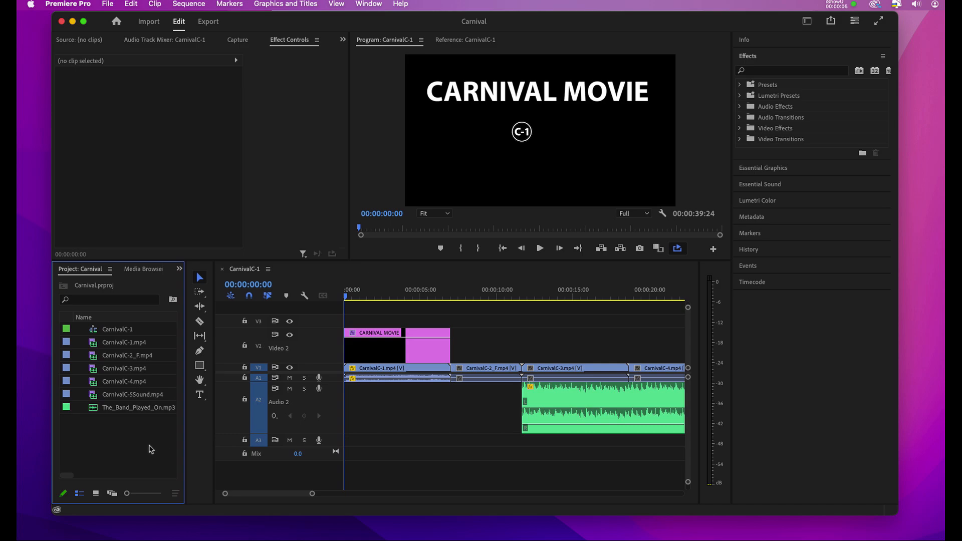
# - Import first carnival1.png and place it on Video 2 from 00:00:11:20 to near the end of the CarnivalC-4.mp4 clip
pyautogui.doubleClick(152, 449)
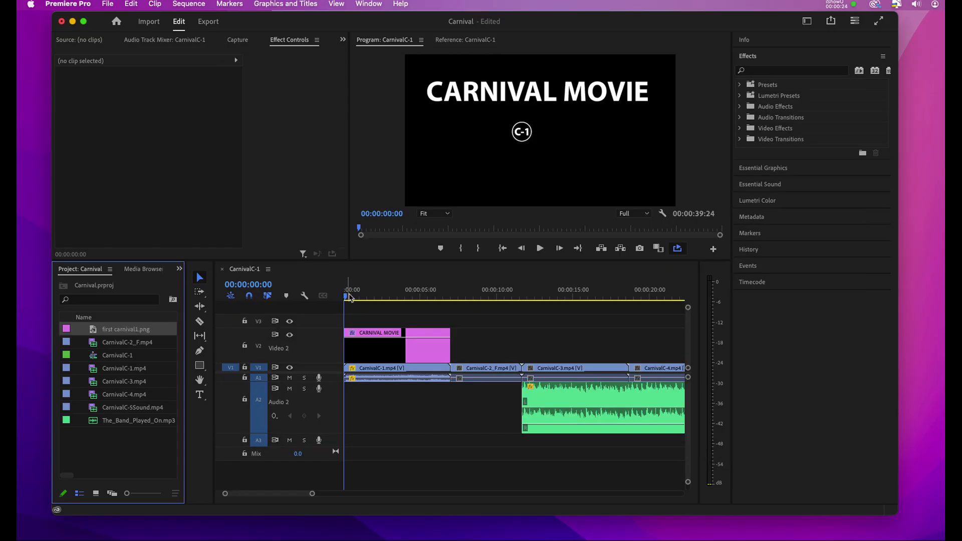
pyautogui.moveTo(347, 297); pyautogui.dragTo(445, 315)
pyautogui.press('Down')
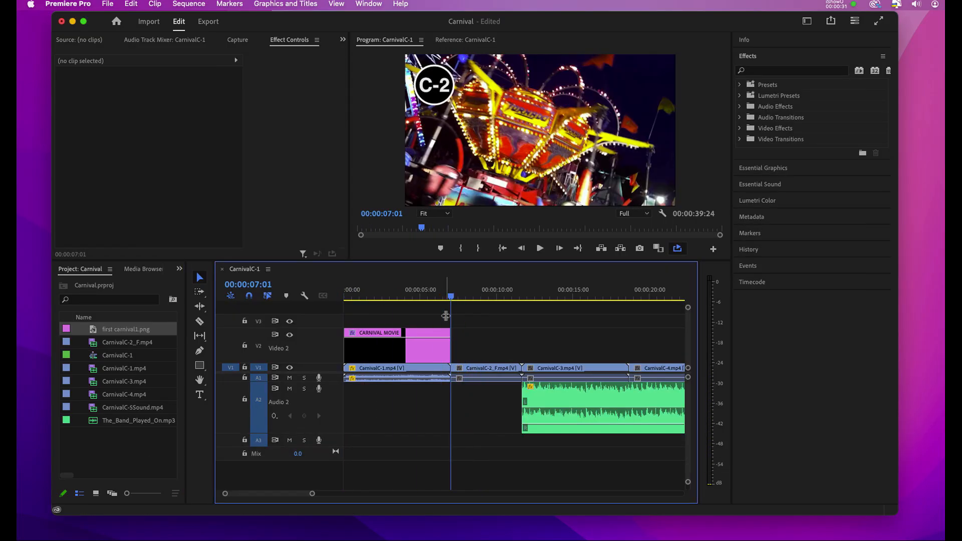
pyautogui.press('Down')
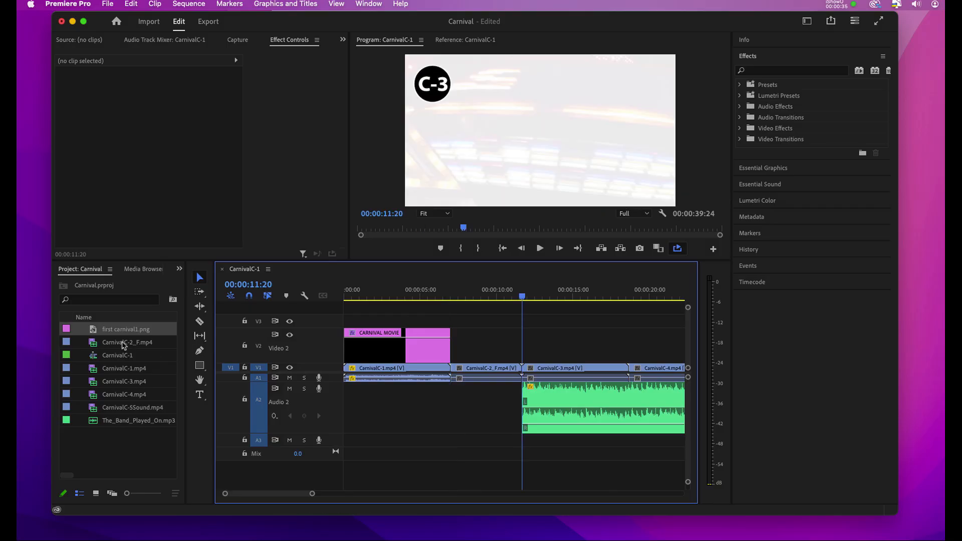
pyautogui.moveTo(107, 336); pyautogui.dragTo(527, 340)
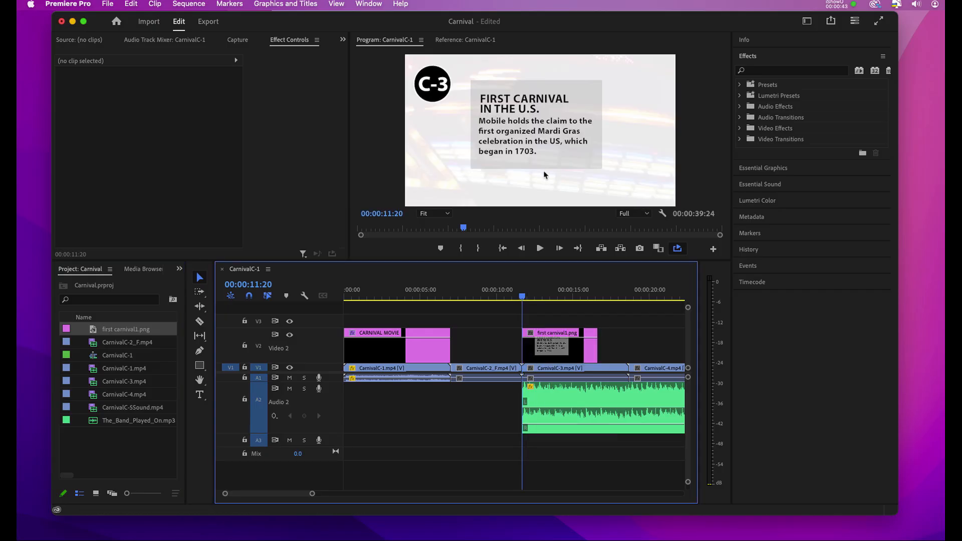
pyautogui.moveTo(600, 353); pyautogui.dragTo(676, 356)
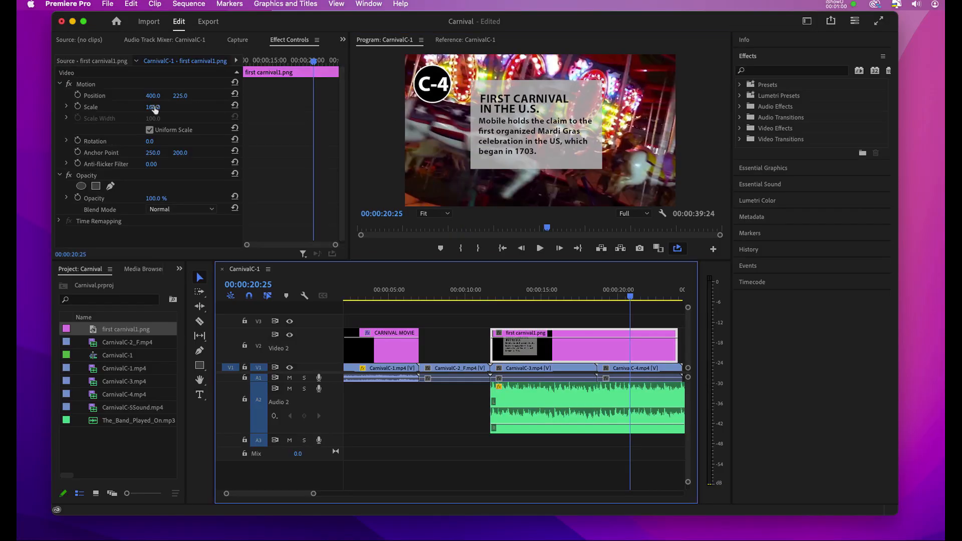
# - Scale the first carnival1.png graphic to 53 and move it to the lower-right of the frame at about 652, 350
pyautogui.moveTo(154, 110); pyautogui.dragTo(132, 110)
pyautogui.click(574, 175)
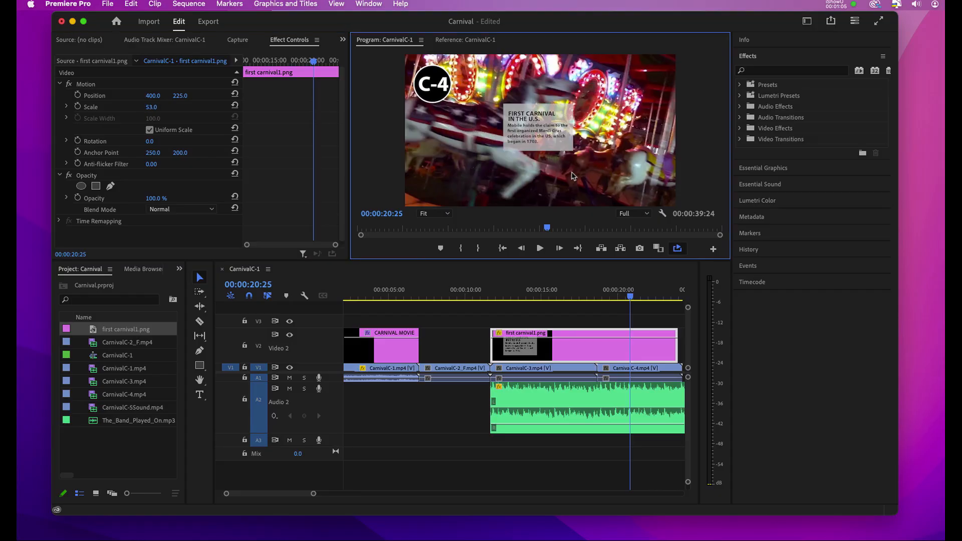
pyautogui.click(601, 347)
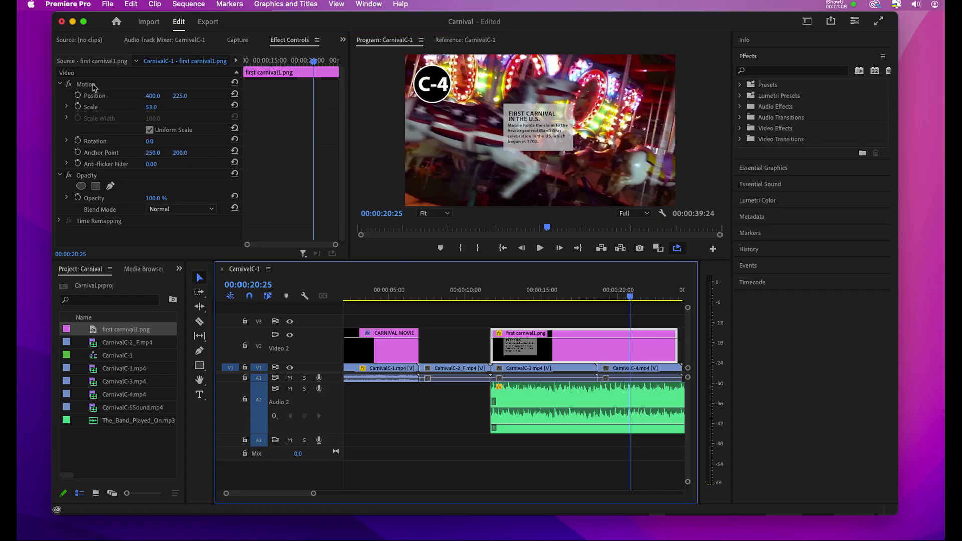
pyautogui.click(86, 84)
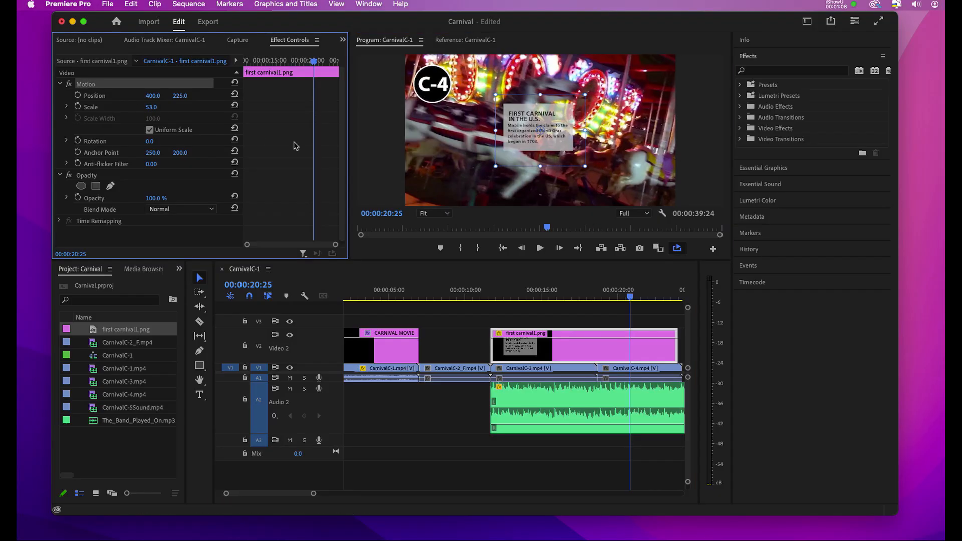
pyautogui.moveTo(516, 151); pyautogui.dragTo(604, 190)
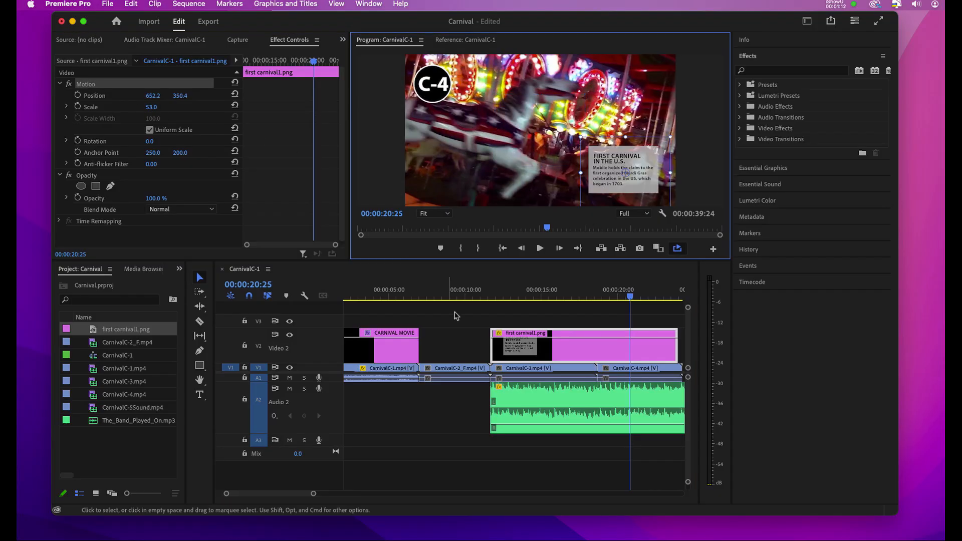